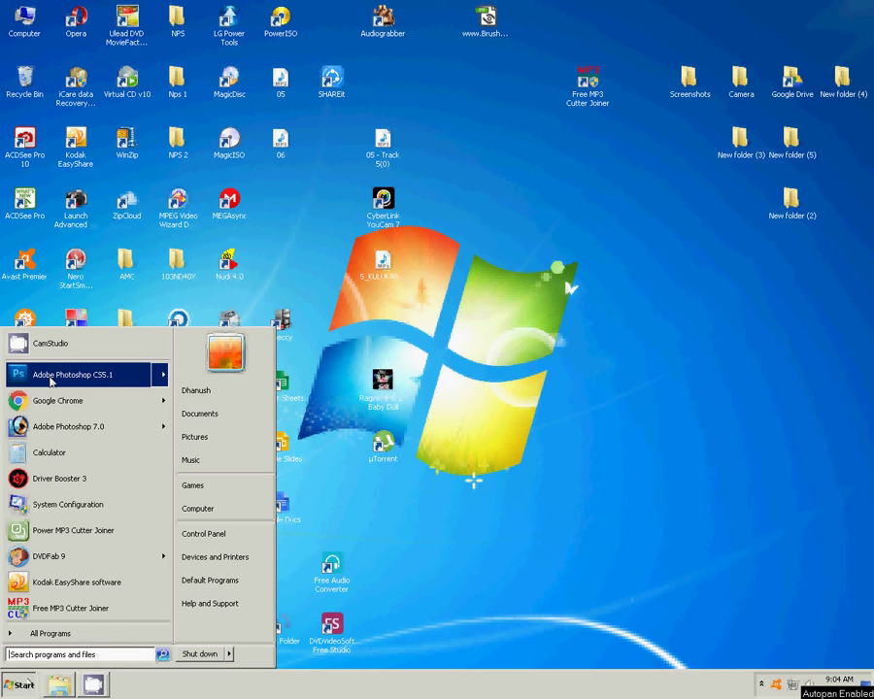
- Launch Adobe Photoshop CS5.1 from the Windows 7 Start menu
{"action": "left_click", "coordinate": [780, 446]}
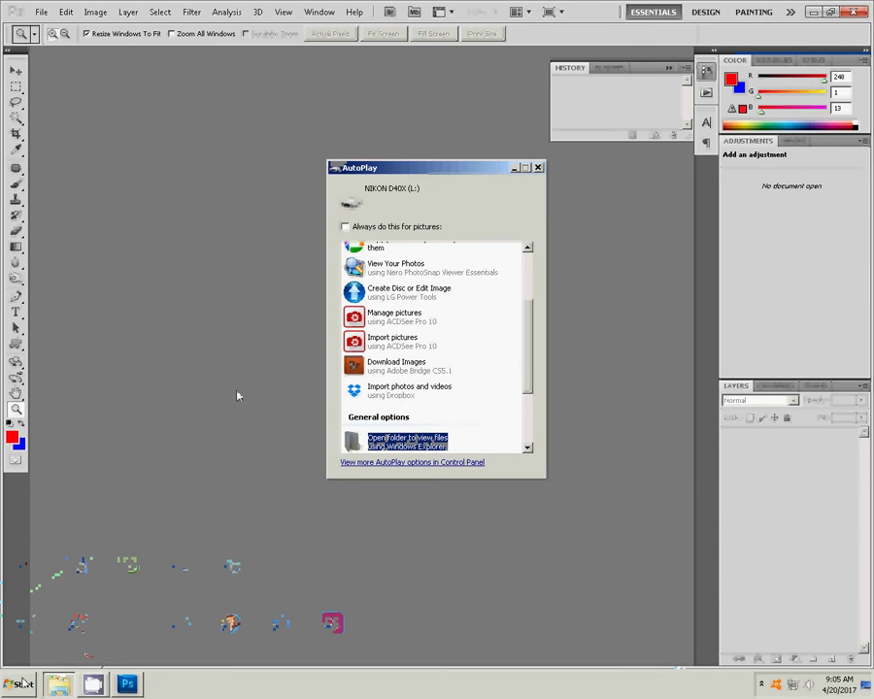
- Browse the camera's DCIM\104ND40X folder and open DSC_0035, DSC_0036 and DSC_0037 in Photoshop
{"action": "left_click", "coordinate": [408, 442]}
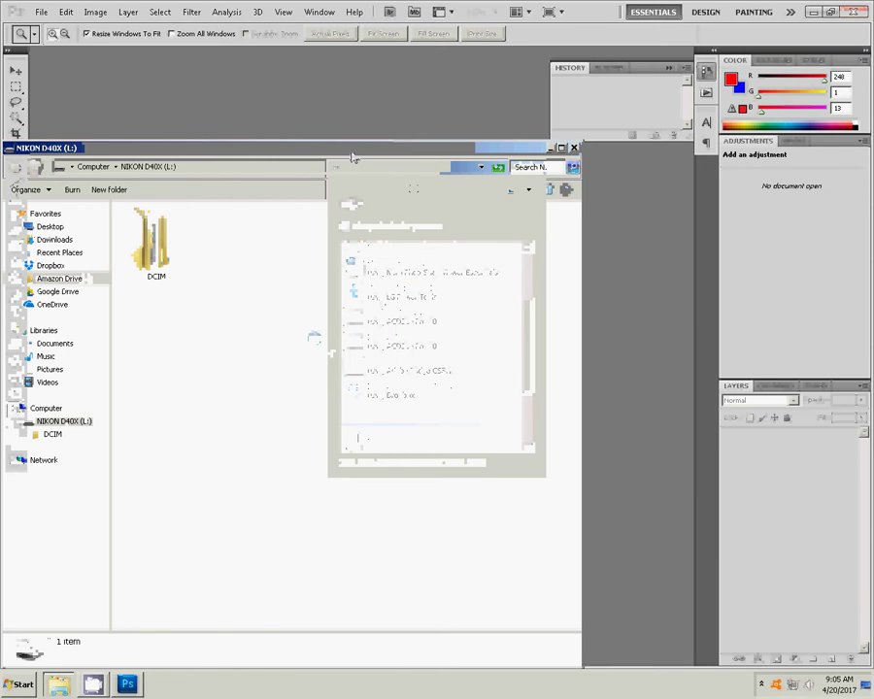
{"action": "left_click_drag", "start_coordinate": [341, 151], "coordinate": [527, 195]}
{"action": "double_click", "coordinate": [342, 282]}
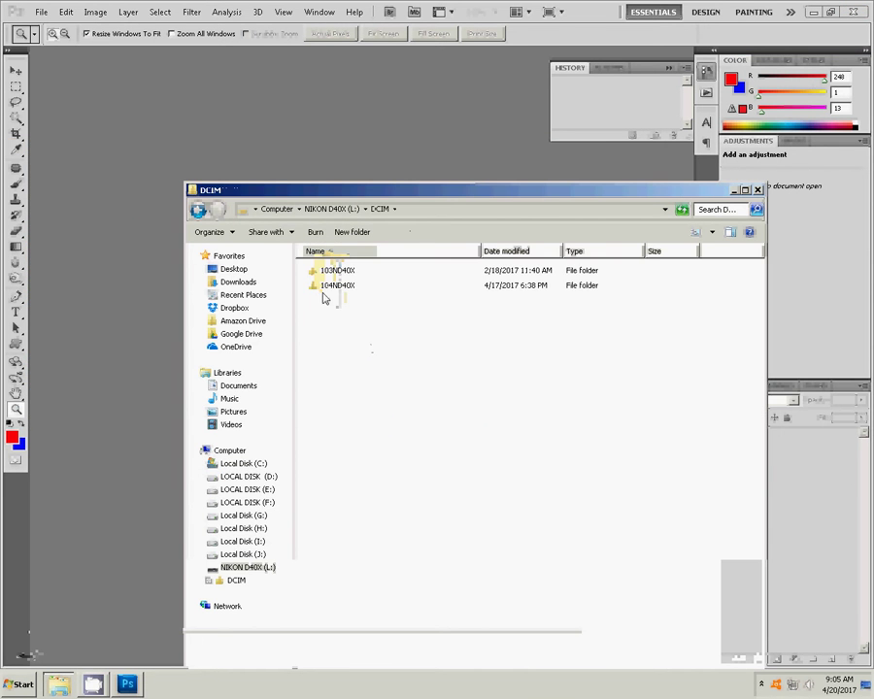
{"action": "double_click", "coordinate": [326, 287]}
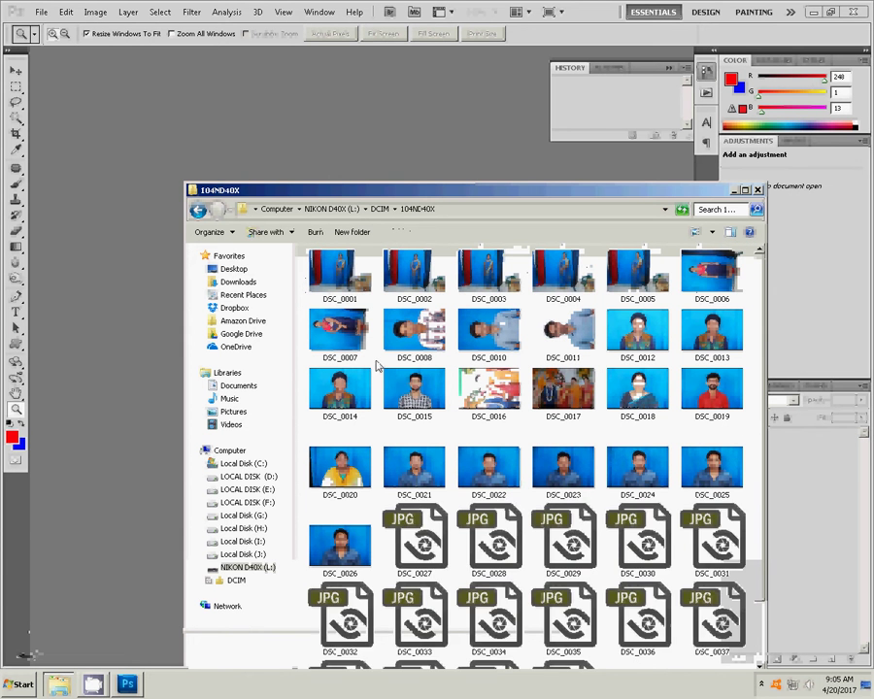
{"action": "scroll", "coordinate": [533, 354], "scroll_direction": "down", "scroll_amount": 2}
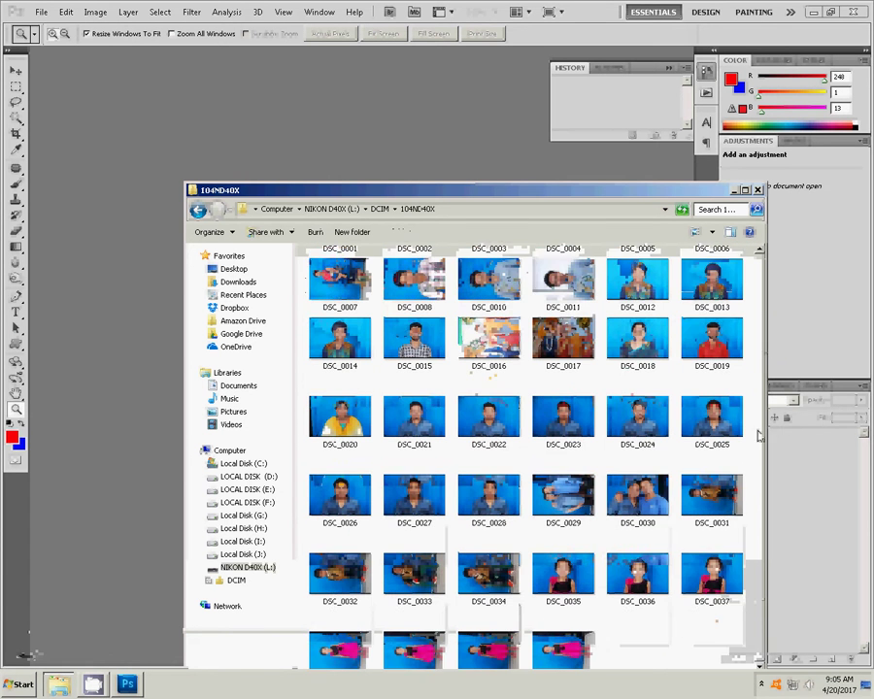
{"action": "left_click", "coordinate": [581, 575]}
{"action": "left_click", "coordinate": [651, 571], "text": "ctrl"}
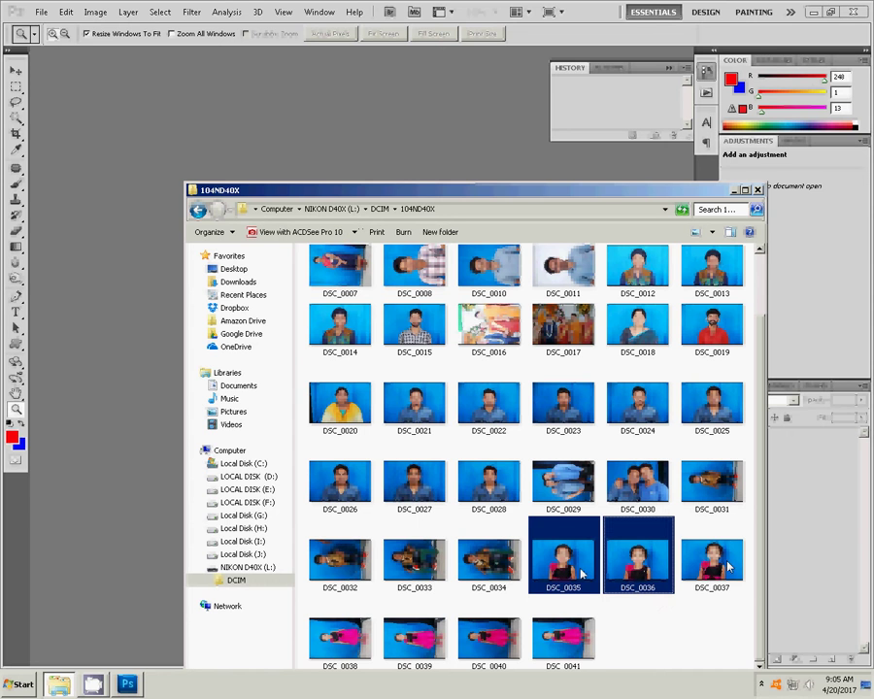
{"action": "left_click", "coordinate": [728, 569], "text": "ctrl"}
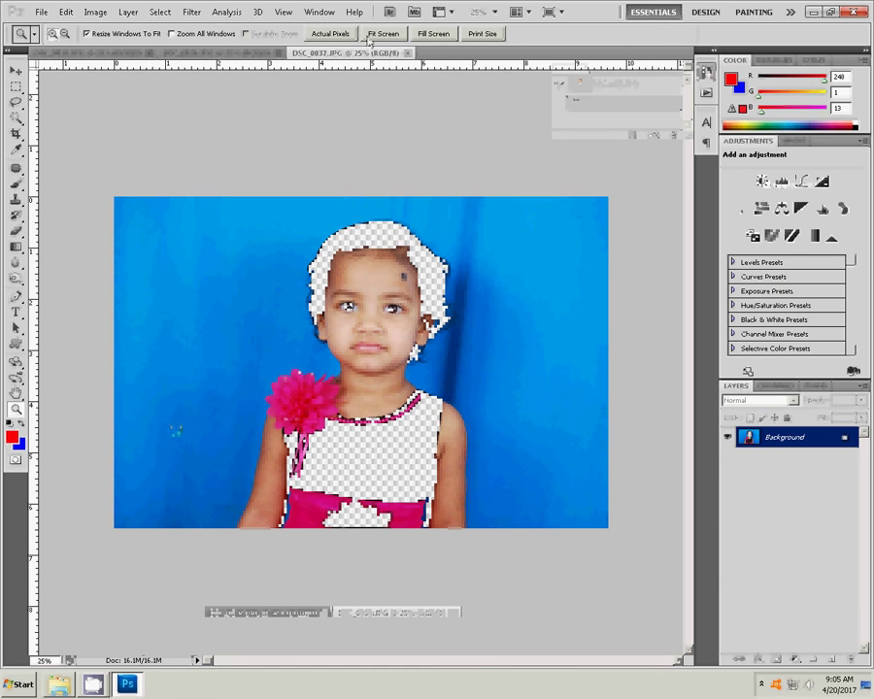
- Float the photo windows side by side for comparison and close DSC_0035
{"action": "left_click_drag", "start_coordinate": [347, 56], "coordinate": [289, 101]}
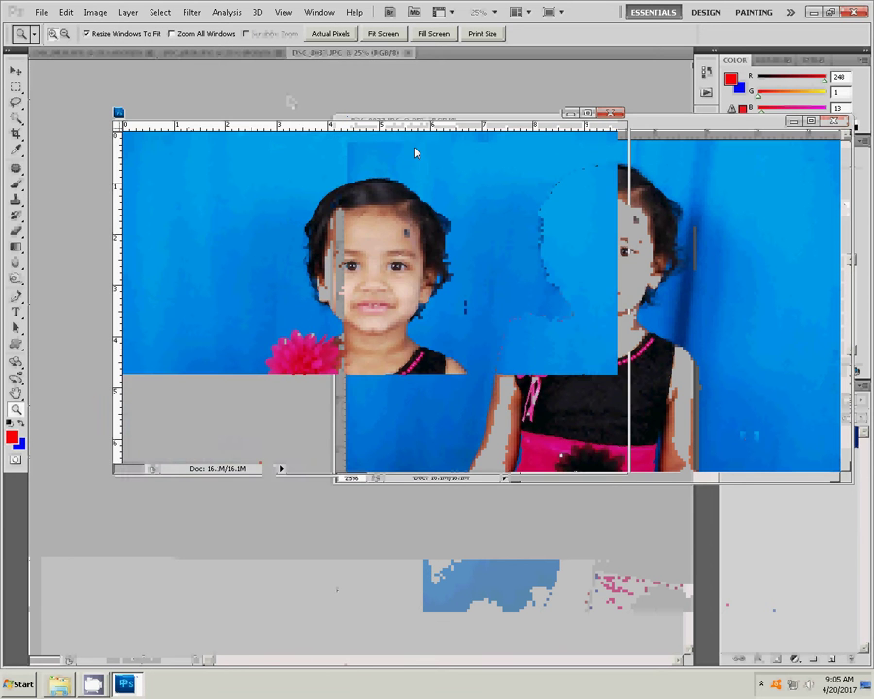
{"action": "mouse_move", "coordinate": [291, 103]}
{"action": "left_mouse_down"}
{"action": "mouse_move", "coordinate": [41, 78]}
{"action": "mouse_move", "coordinate": [41, 58]}
{"action": "left_mouse_up"}
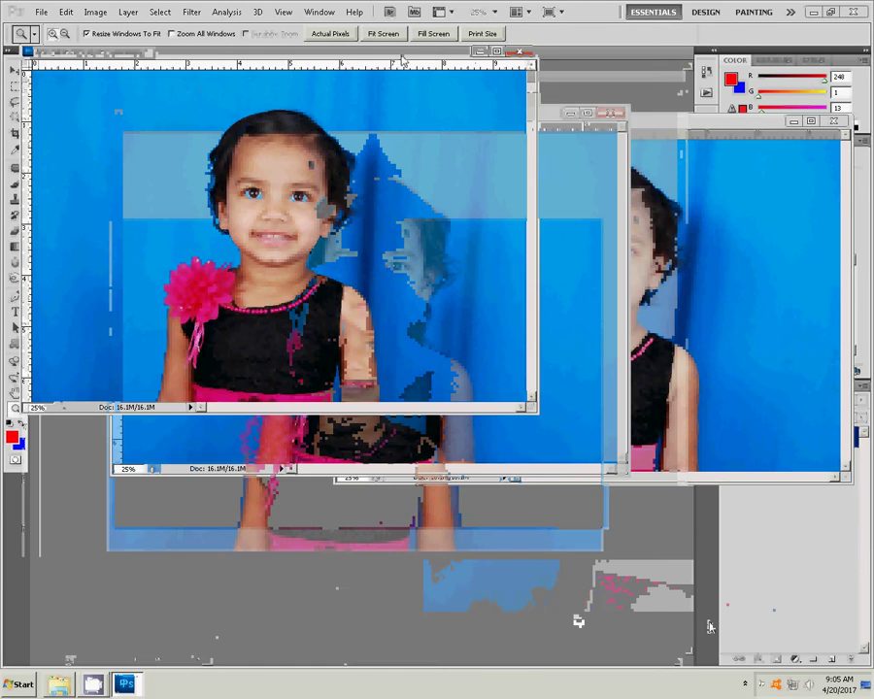
{"action": "left_click", "coordinate": [525, 53]}
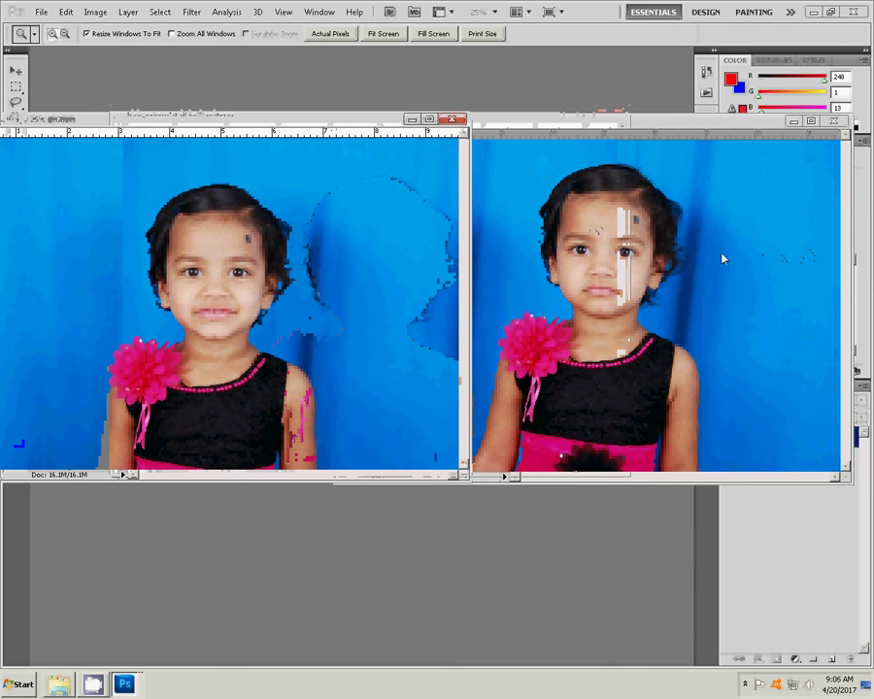
{"action": "left_click_drag", "start_coordinate": [761, 146], "coordinate": [277, 147]}
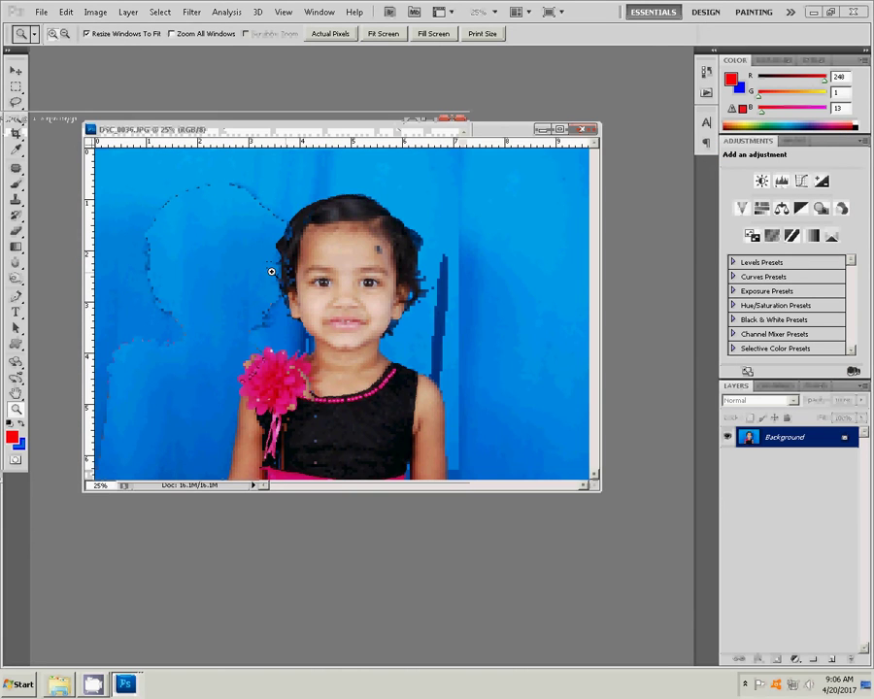
- Crop DSC_0036 to 3.4 × 4.4 cm at 300 px/inch around the head and shoulders
{"action": "key", "text": "c"}
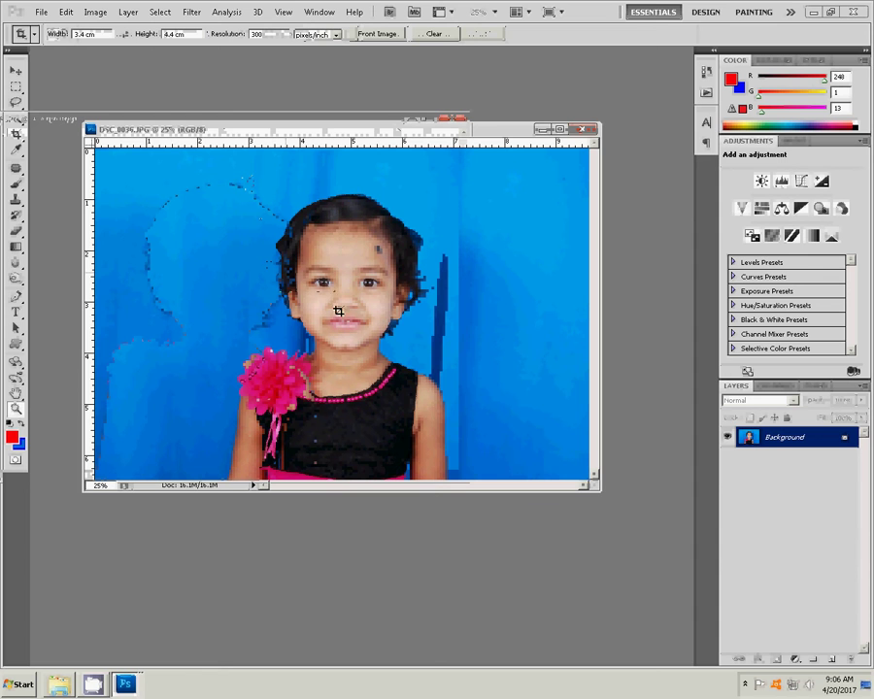
{"action": "left_click_drag", "start_coordinate": [443, 431], "coordinate": [247, 178]}
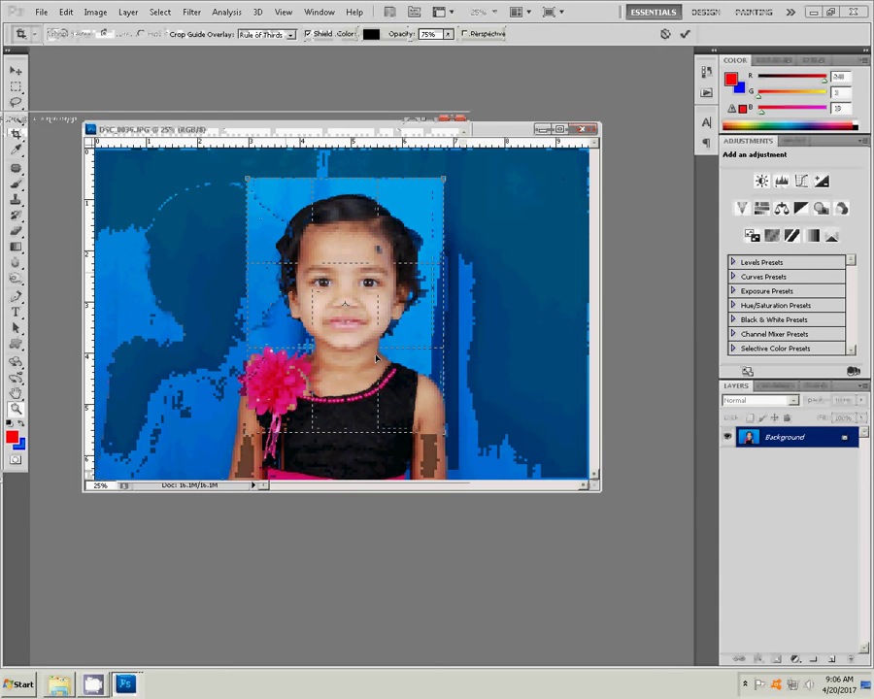
{"action": "key", "text": "Return"}
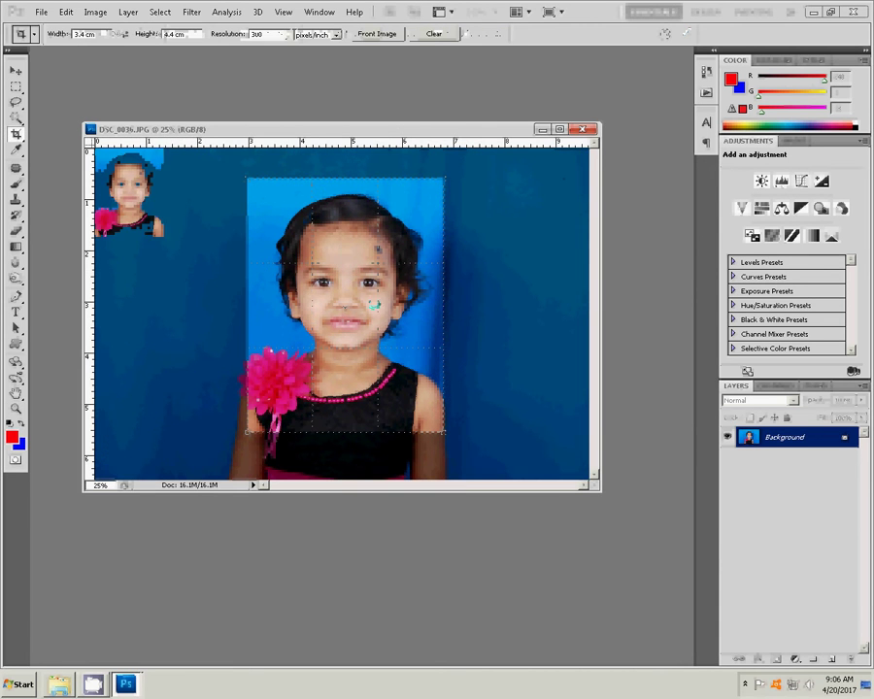
- Fit the cropped photo on screen, then zoom in on the forehead to 400%
{"action": "right_click", "coordinate": [133, 204]}
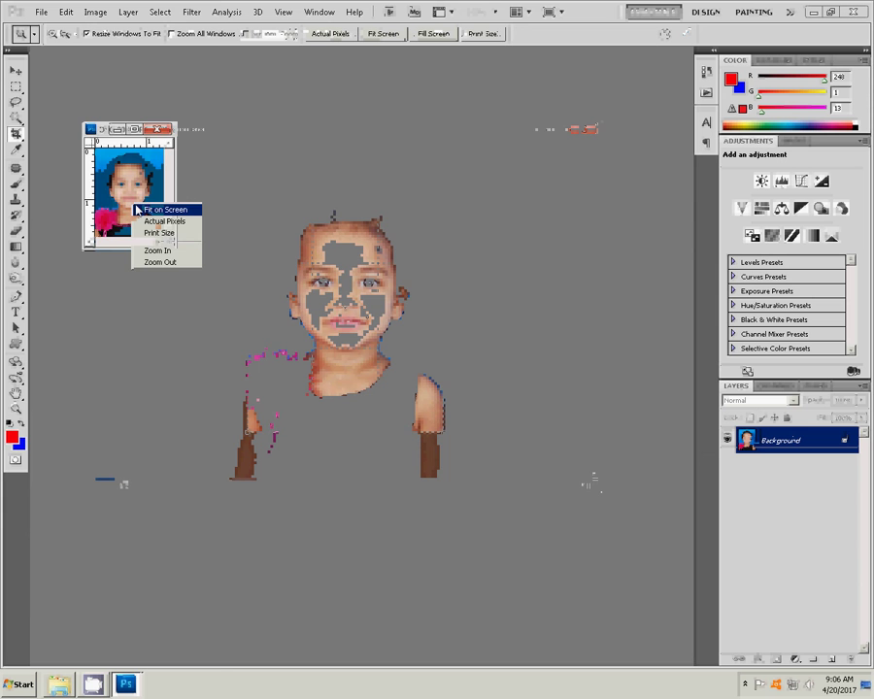
{"action": "left_click", "coordinate": [151, 209]}
{"action": "left_click", "coordinate": [458, 322]}
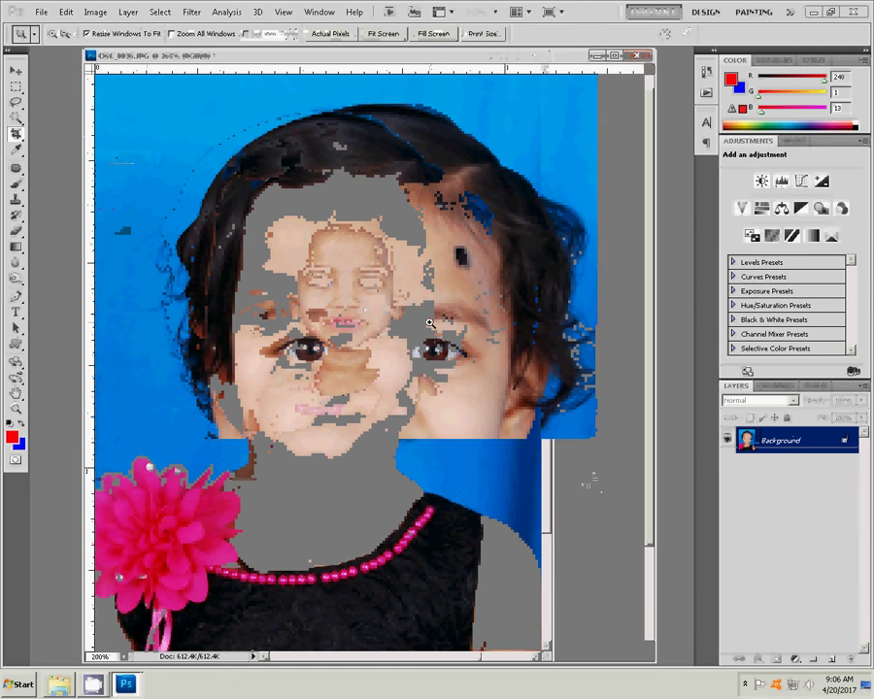
{"action": "left_click", "coordinate": [467, 346]}
{"action": "left_click", "coordinate": [428, 344]}
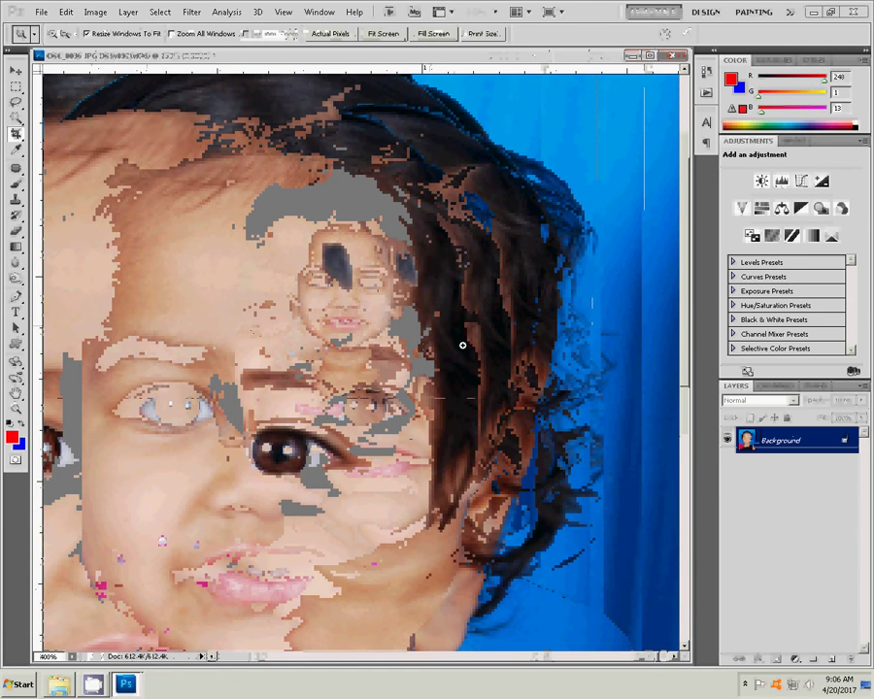
- Patch the dark forehead mole with clean skin and add an empty Layer 1
{"action": "left_click", "coordinate": [15, 168]}
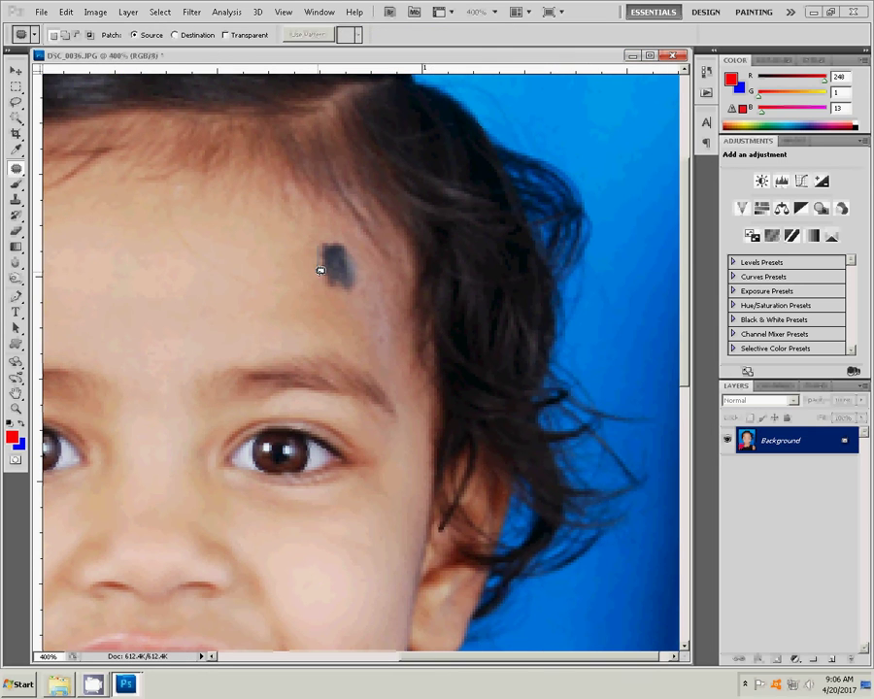
{"action": "mouse_move", "coordinate": [320, 270]}
{"action": "left_mouse_down"}
{"action": "mouse_move", "coordinate": [324, 276]}
{"action": "mouse_move", "coordinate": [285, 293]}
{"action": "left_mouse_up"}
{"action": "mouse_move", "coordinate": [179, 251]}
{"action": "left_mouse_down"}
{"action": "mouse_move", "coordinate": [224, 250]}
{"action": "mouse_move", "coordinate": [193, 253]}
{"action": "left_mouse_up"}
{"action": "mouse_move", "coordinate": [220, 483]}
{"action": "left_mouse_down"}
{"action": "mouse_move", "coordinate": [239, 323]}
{"action": "mouse_move", "coordinate": [405, 258]}
{"action": "left_mouse_up"}
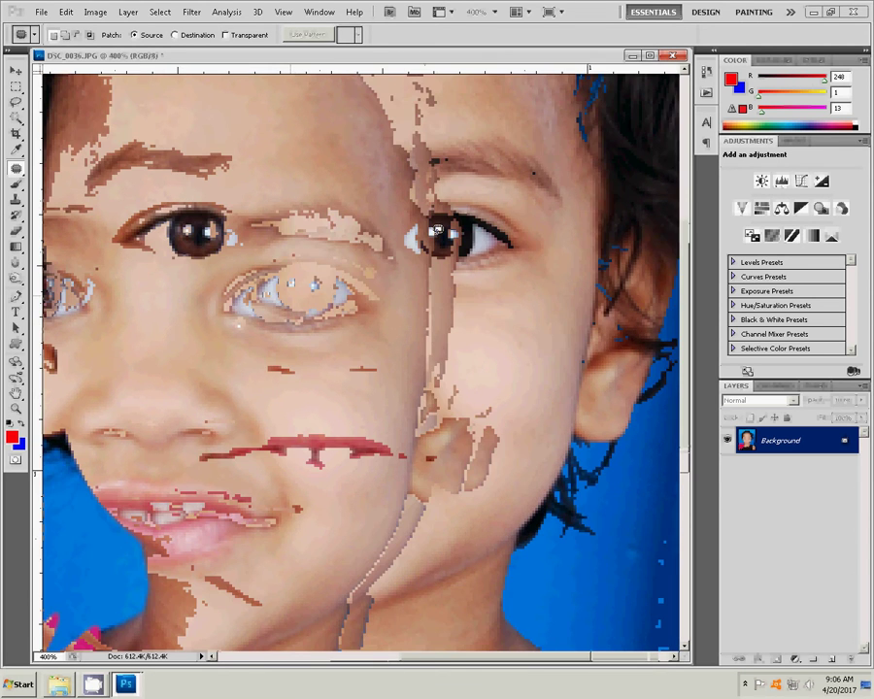
{"action": "left_click", "coordinate": [834, 660]}
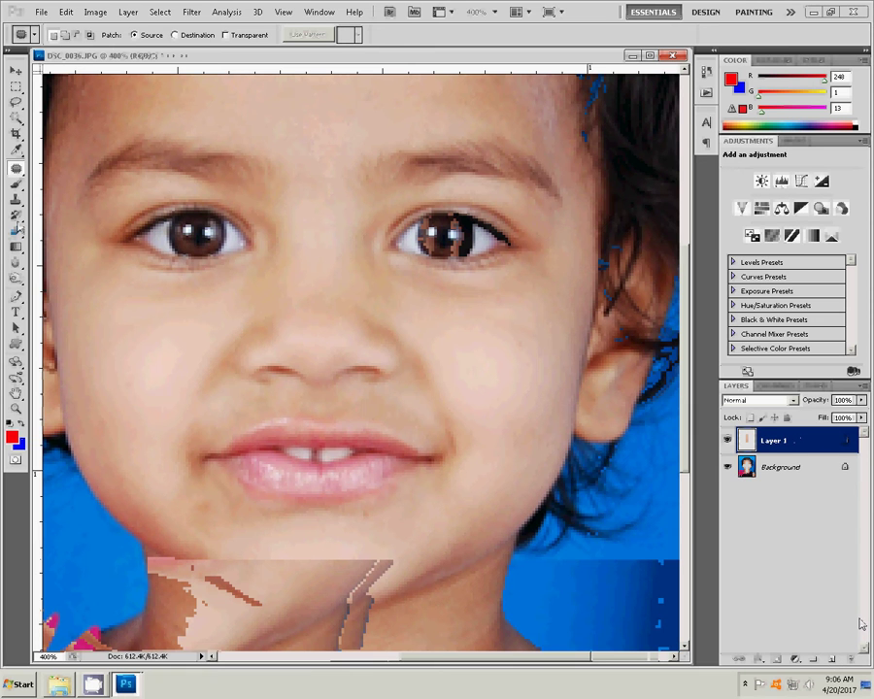
- Tint the lips pinker with a low-opacity brush and lower that layer's opacity
{"action": "key", "text": "shift+j"}
{"action": "left_click", "coordinate": [15, 189]}
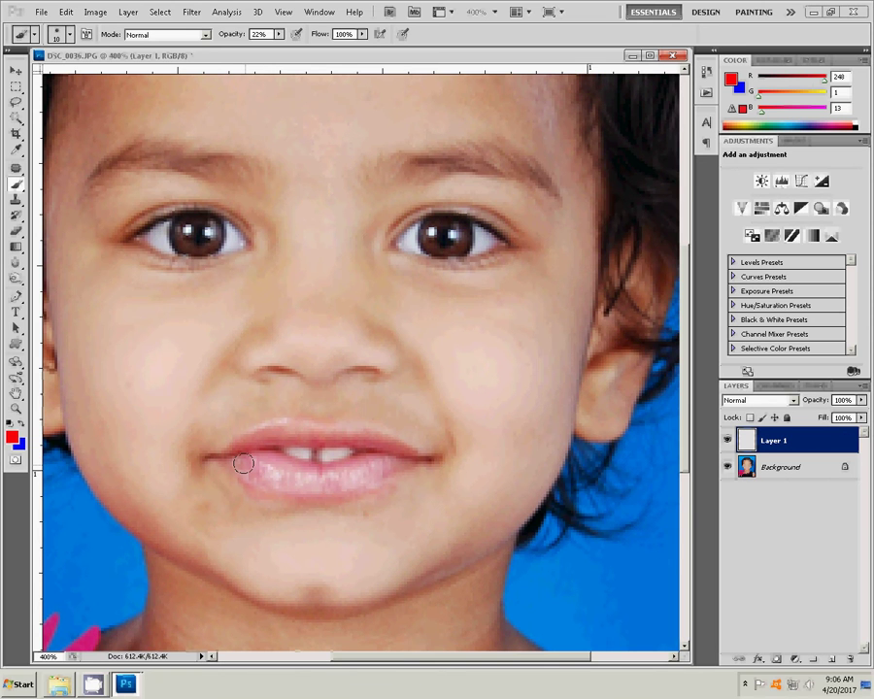
{"action": "mouse_move", "coordinate": [243, 464]}
{"action": "left_mouse_down"}
{"action": "mouse_move", "coordinate": [369, 471]}
{"action": "mouse_move", "coordinate": [382, 450]}
{"action": "mouse_move", "coordinate": [249, 442]}
{"action": "left_mouse_up"}
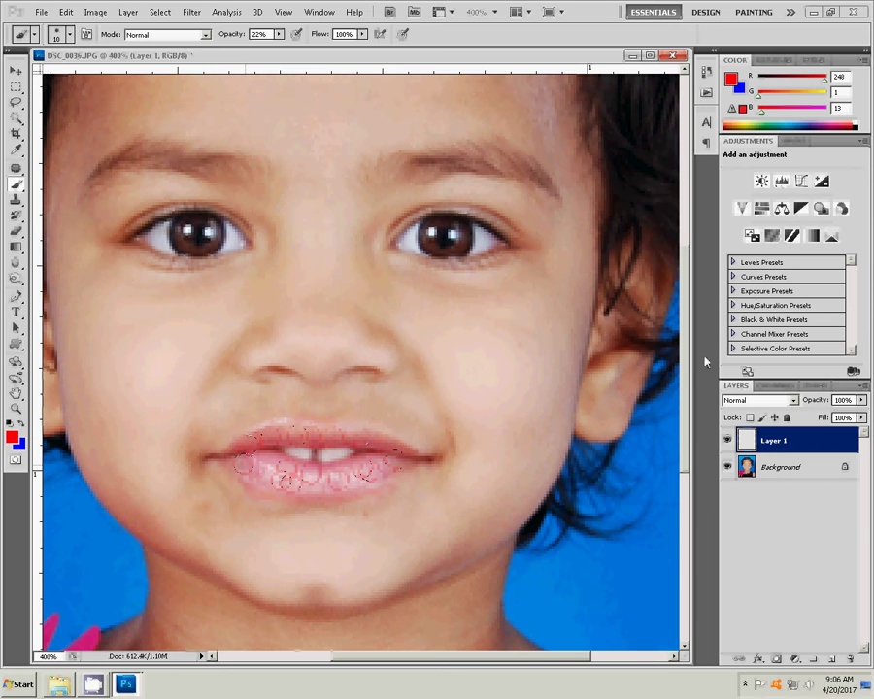
{"action": "mouse_move", "coordinate": [411, 441]}
{"action": "left_mouse_down"}
{"action": "mouse_move", "coordinate": [369, 429]}
{"action": "mouse_move", "coordinate": [382, 439]}
{"action": "left_mouse_up"}
{"action": "left_click_drag", "start_coordinate": [861, 401], "coordinate": [853, 419]}
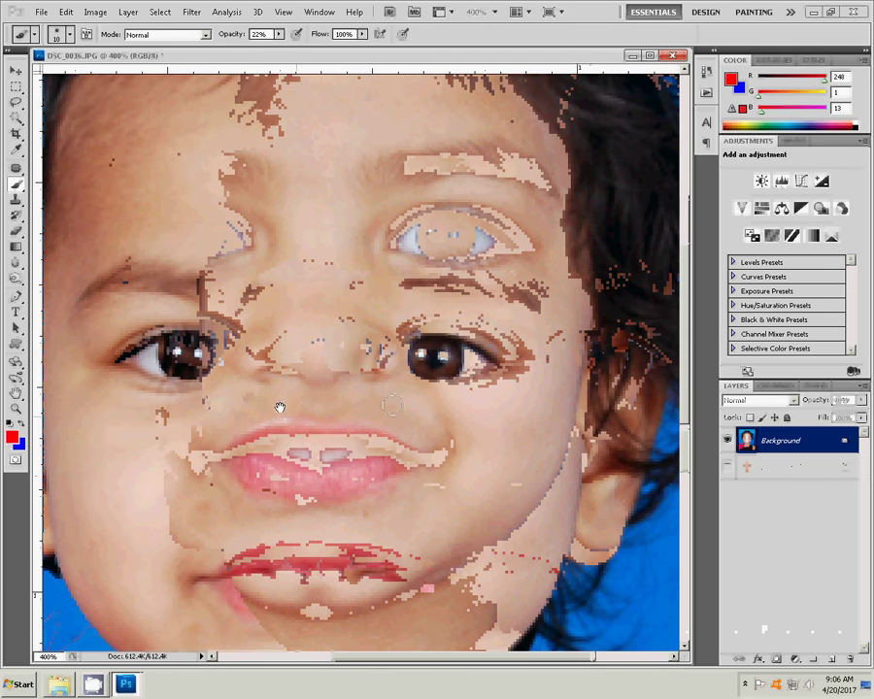
- Expand the History and Actions panels, smudge the facial skin smooth, and fit the portrait on screen
{"action": "left_click", "coordinate": [707, 73]}
{"action": "left_click_drag", "start_coordinate": [684, 134], "coordinate": [685, 287]}
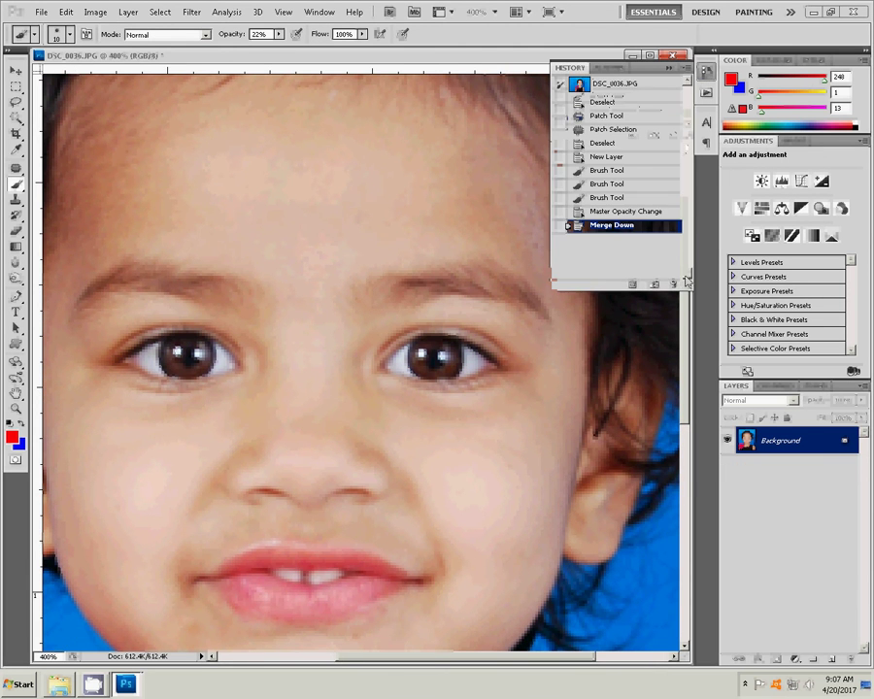
{"action": "left_click", "coordinate": [610, 68]}
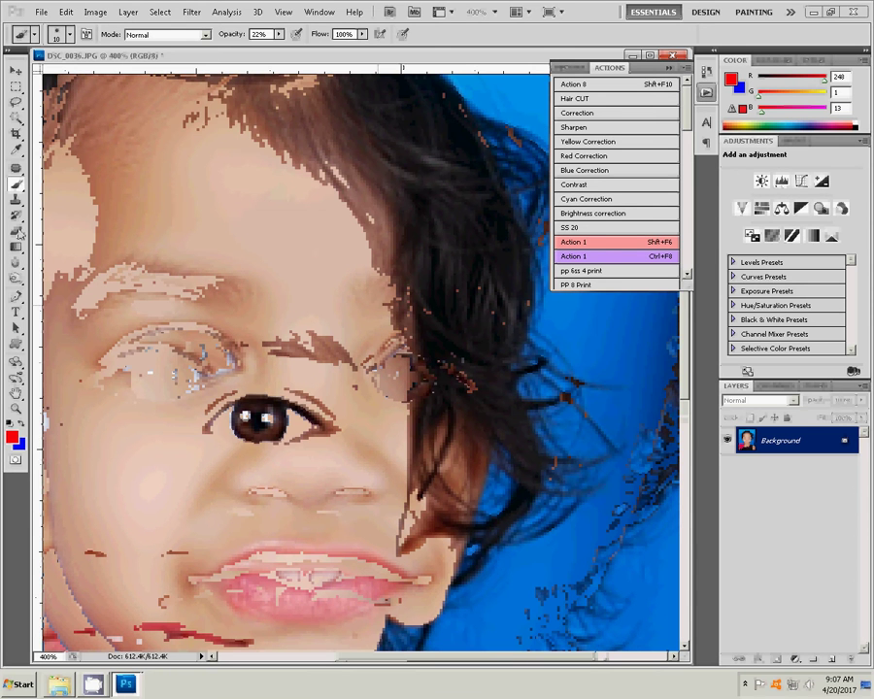
{"action": "key", "text": "r"}
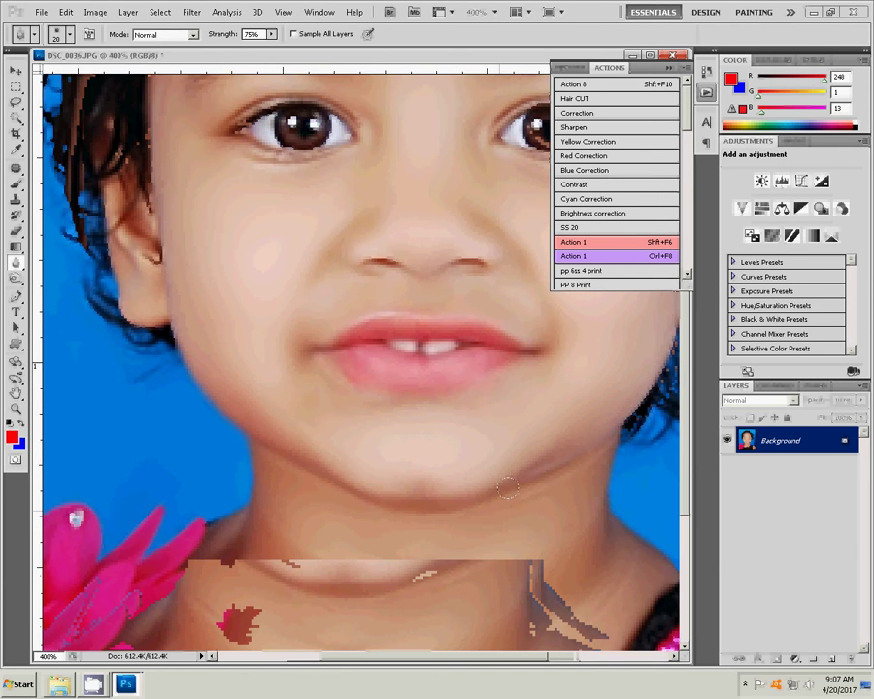
{"action": "key", "text": "z"}
{"action": "right_click", "coordinate": [342, 378]}
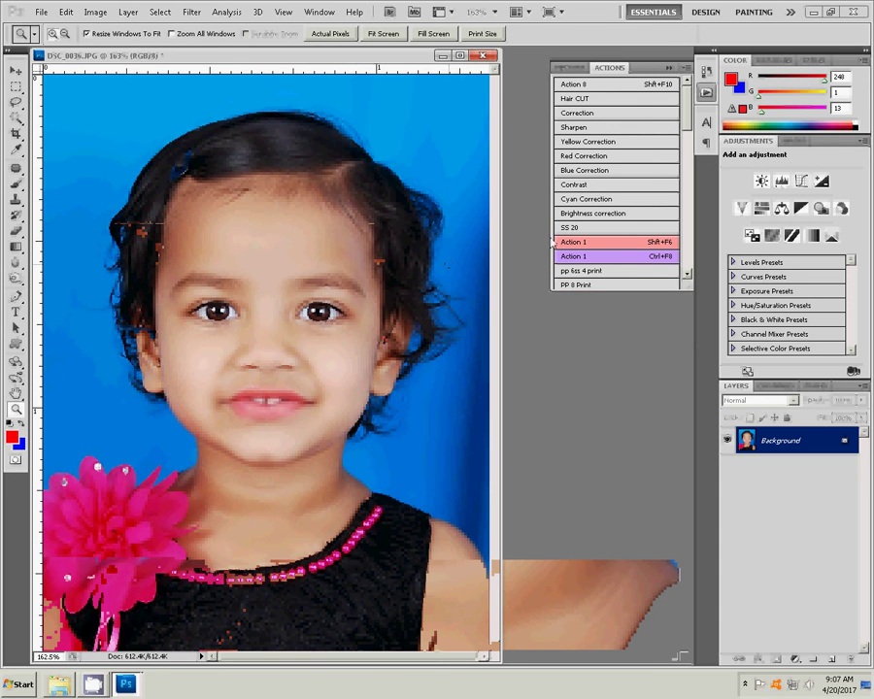
- Clone-touch the skin, then darken the midtones with Levels to 0.84
{"action": "key", "text": "s"}
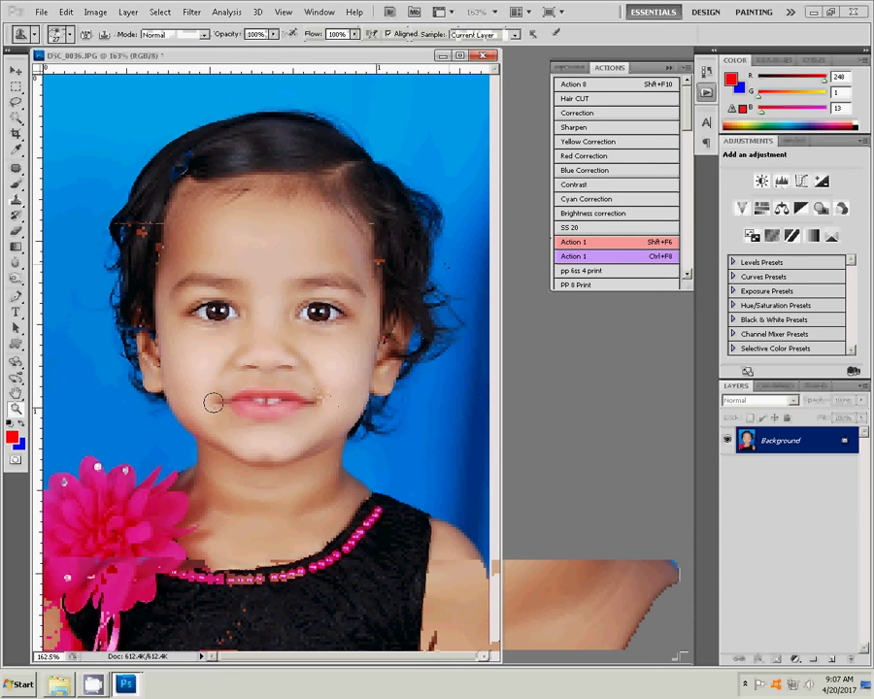
{"action": "key", "text": "h"}
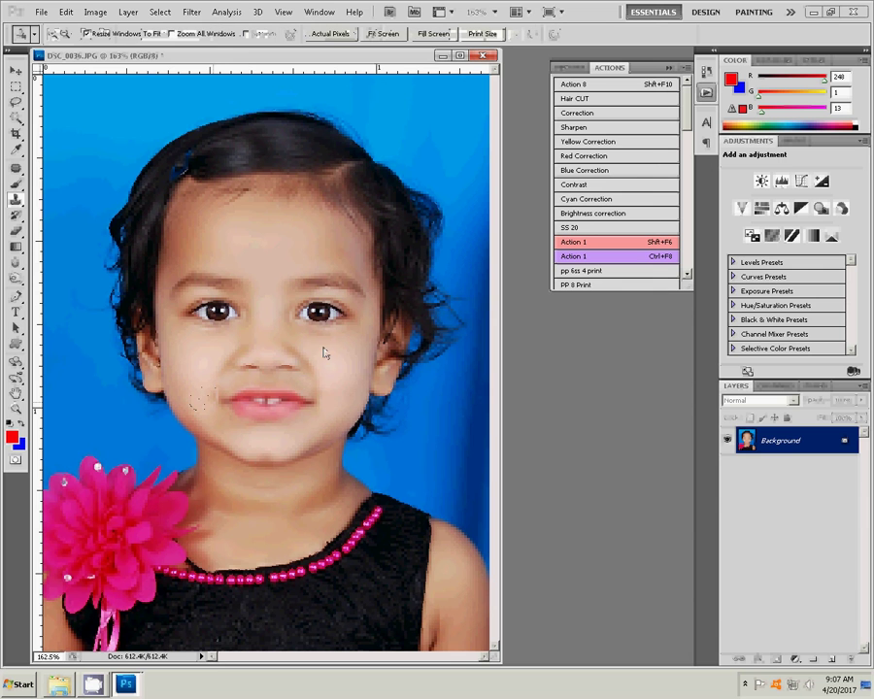
{"action": "right_click", "coordinate": [334, 356]}
{"action": "key", "text": "Escape"}
{"action": "key", "text": "ctrl+l"}
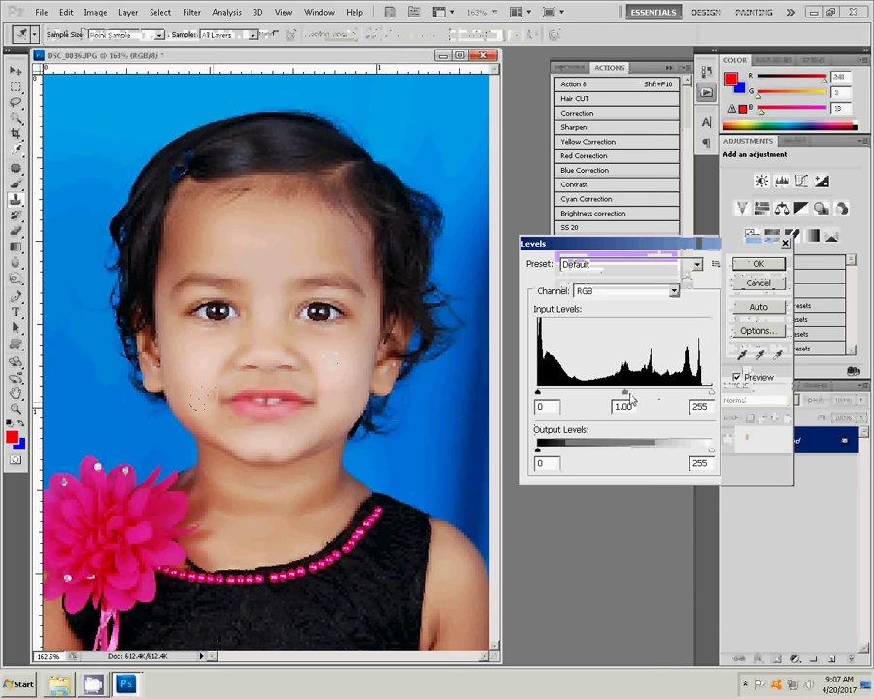
{"action": "left_click_drag", "start_coordinate": [624, 392], "coordinate": [635, 393]}
{"action": "left_click", "coordinate": [774, 263]}
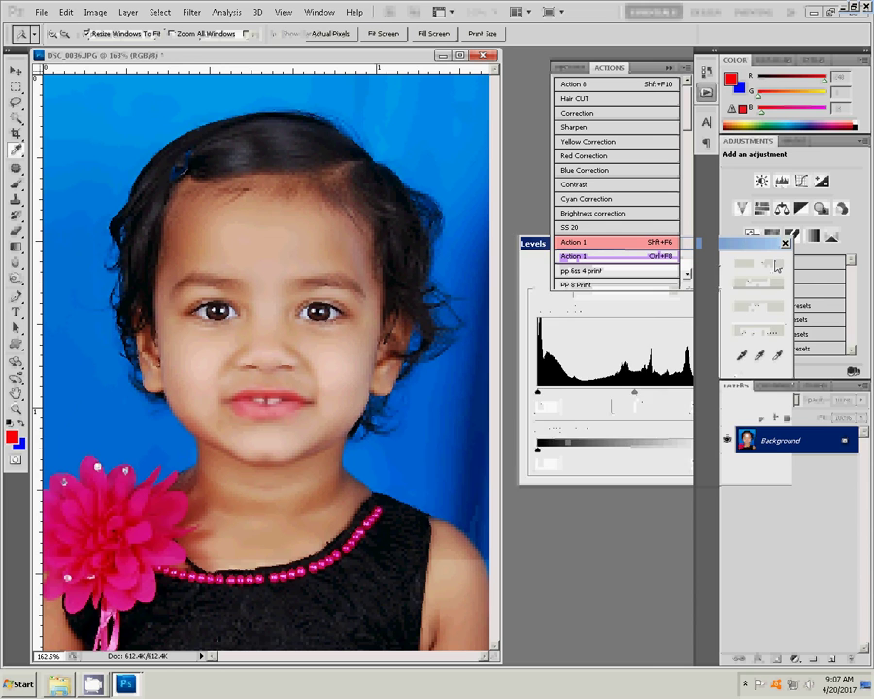
- Add a Color Balance layer with midtones Yellow-Blue +2 and merge it into the Background
{"action": "left_click", "coordinate": [789, 209]}
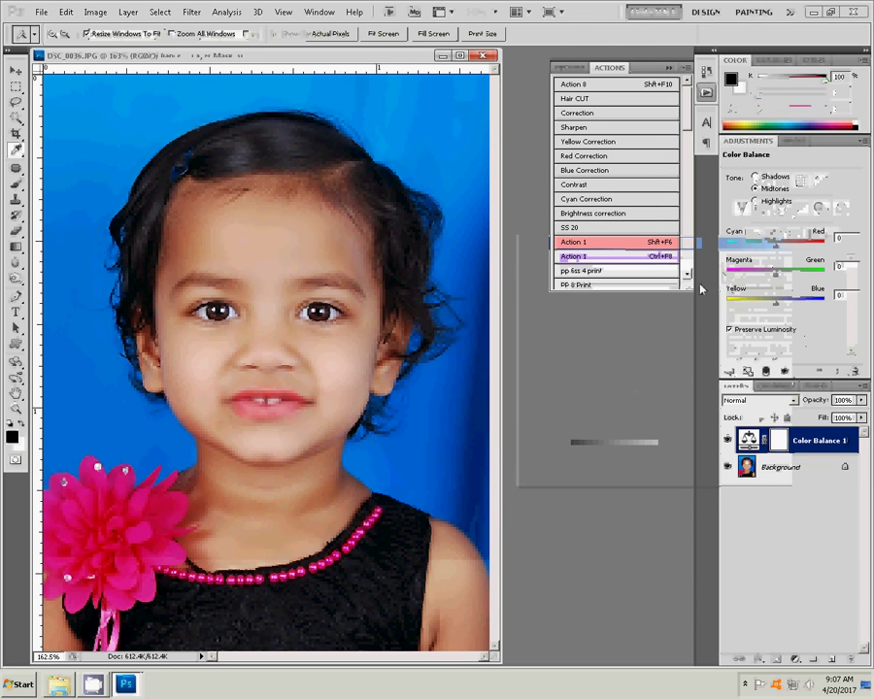
{"action": "left_click_drag", "start_coordinate": [776, 308], "coordinate": [774, 276]}
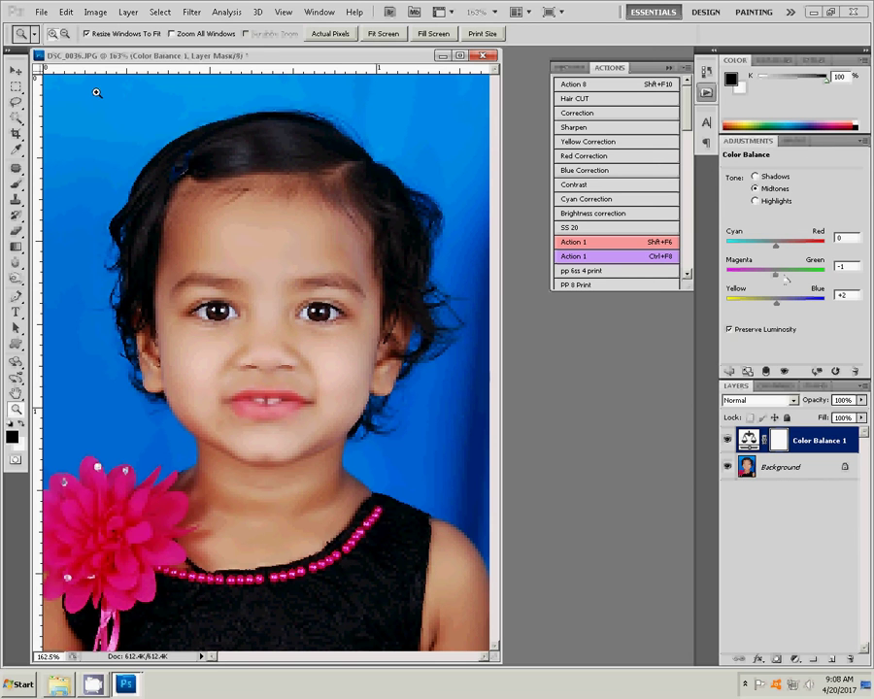
{"action": "left_click", "coordinate": [127, 12]}
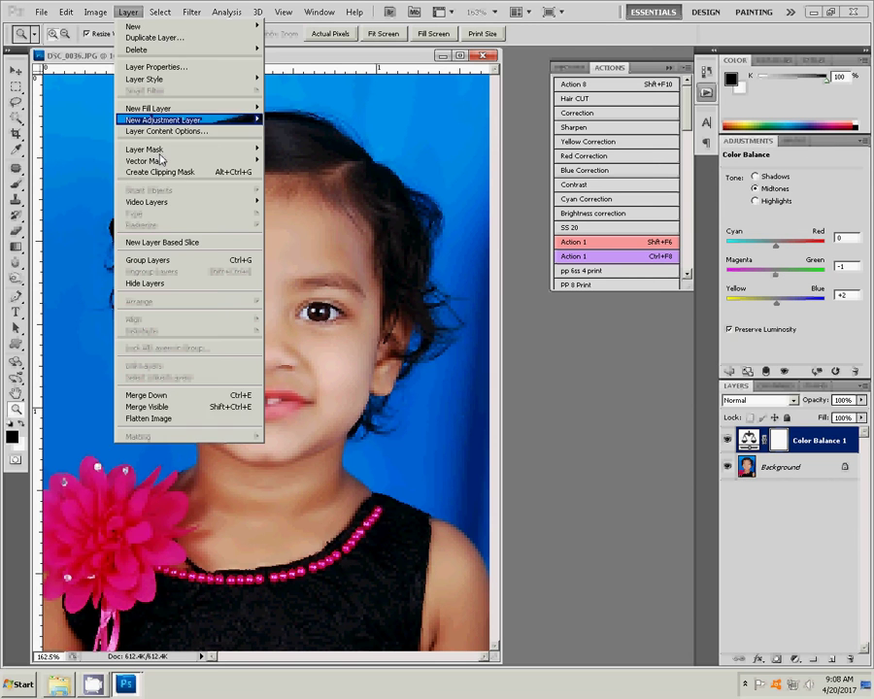
{"action": "left_click", "coordinate": [165, 396]}
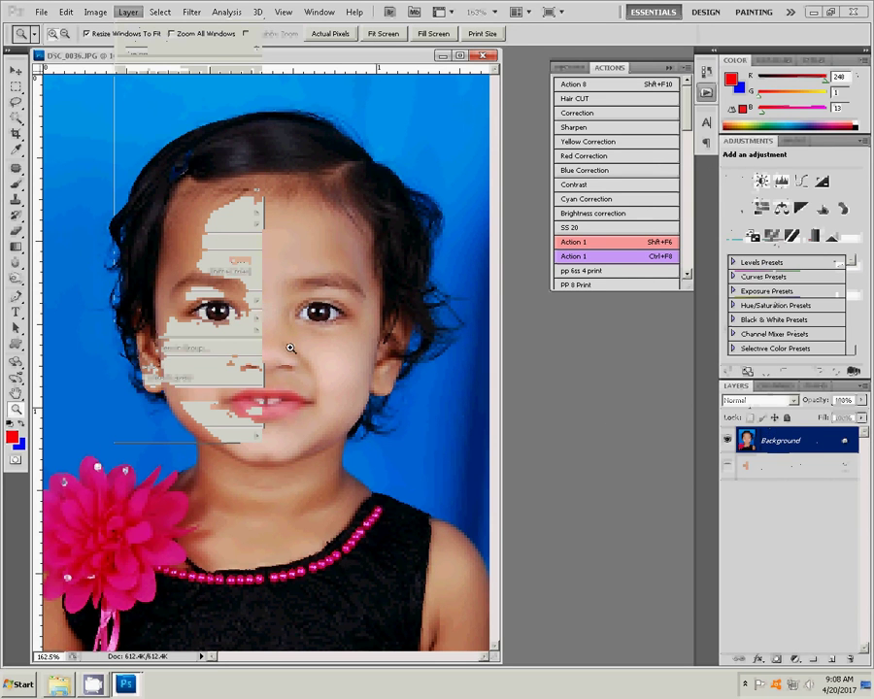
- Sample the cheek's skin tone, set a 25-pixel brush, and scroll the Actions panel to the print-sheet actions
{"action": "key", "text": "i"}
{"action": "left_click", "coordinate": [185, 365]}
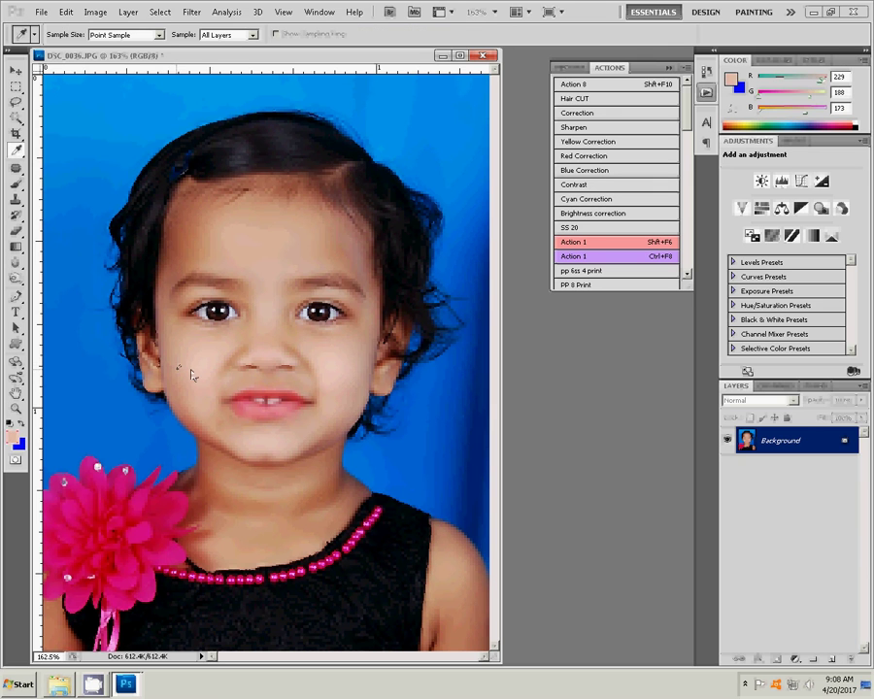
{"action": "key", "text": "b"}
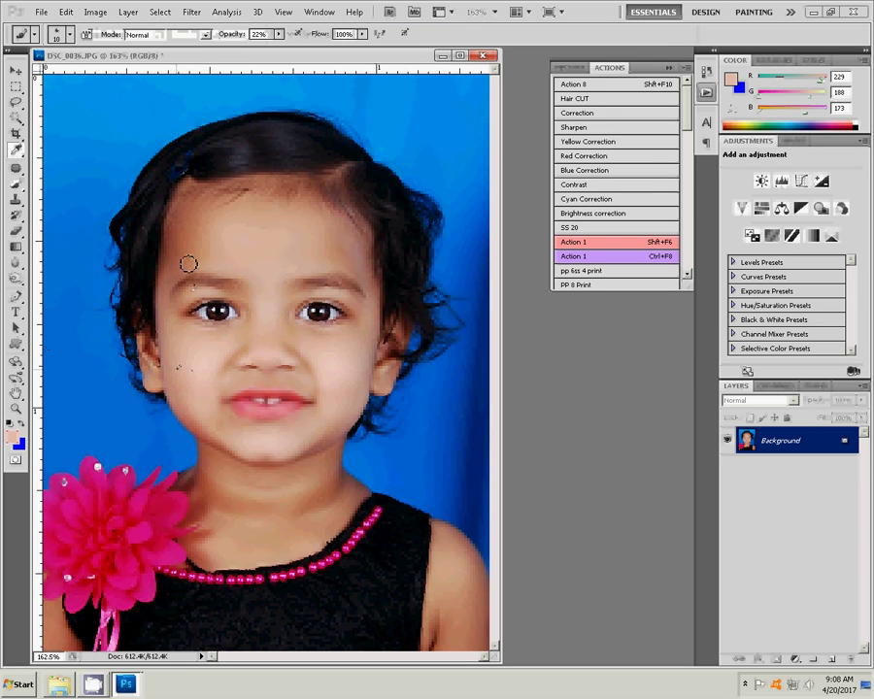
{"action": "key", "text": "bracketright"}
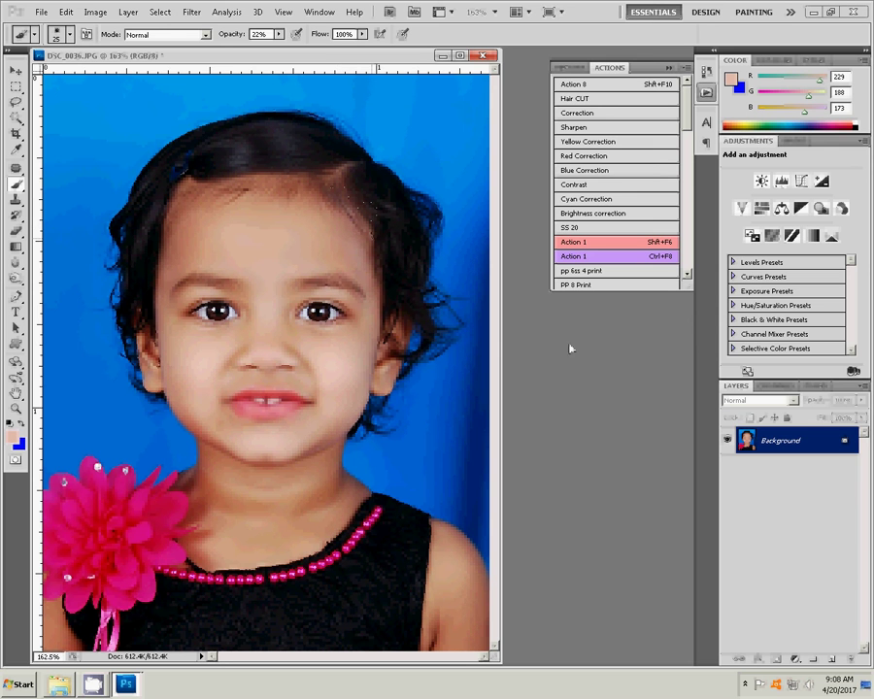
{"action": "scroll", "coordinate": [607, 243], "scroll_direction": "down", "scroll_amount": 1}
{"action": "scroll", "coordinate": [606, 263], "scroll_direction": "down", "scroll_amount": 1}
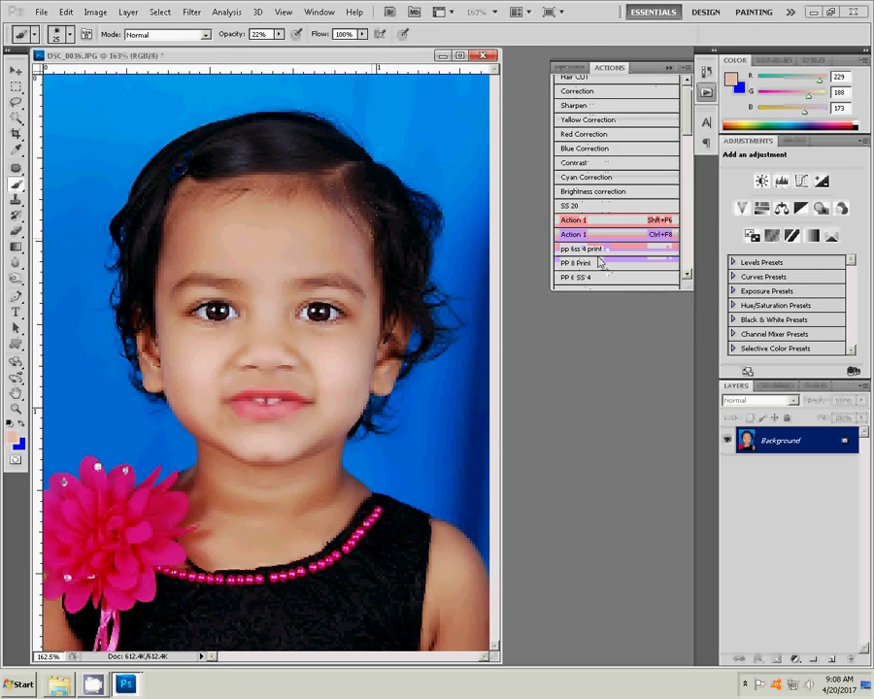
{"action": "scroll", "coordinate": [602, 272], "scroll_direction": "down", "scroll_amount": 1}
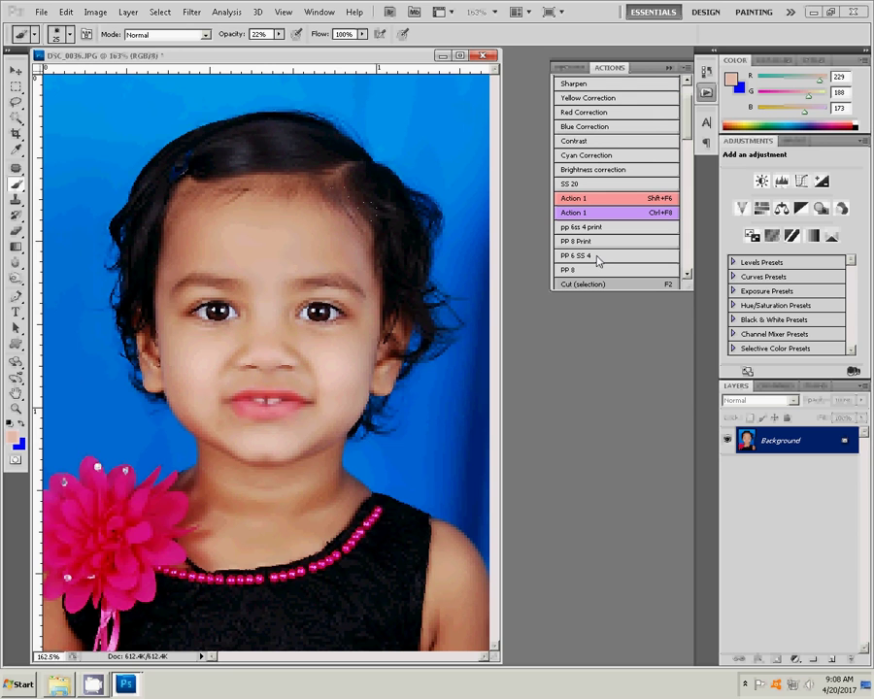
- Play the print-sheet action for six large and four small copies, then set Levels midtones to 0.86
{"action": "left_click", "coordinate": [600, 260]}
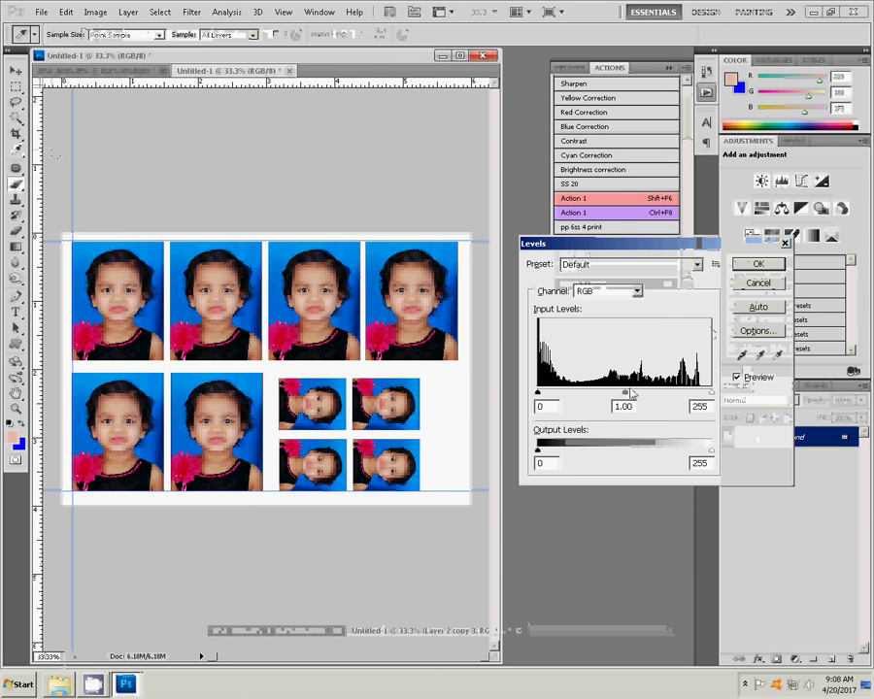
{"action": "left_click_drag", "start_coordinate": [629, 394], "coordinate": [637, 395]}
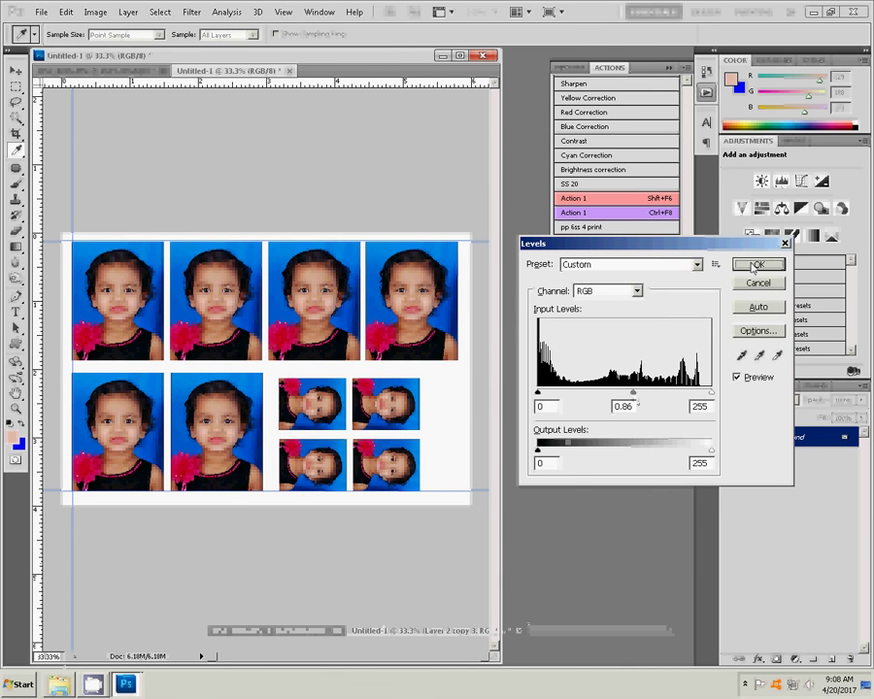
{"action": "left_click", "coordinate": [759, 264]}
- Rotate the sheet 90° CW and print it to the HiTi S420 with Scale to Fit Media
{"action": "left_click", "coordinate": [95, 12]}
{"action": "mouse_move", "coordinate": [115, 133]}
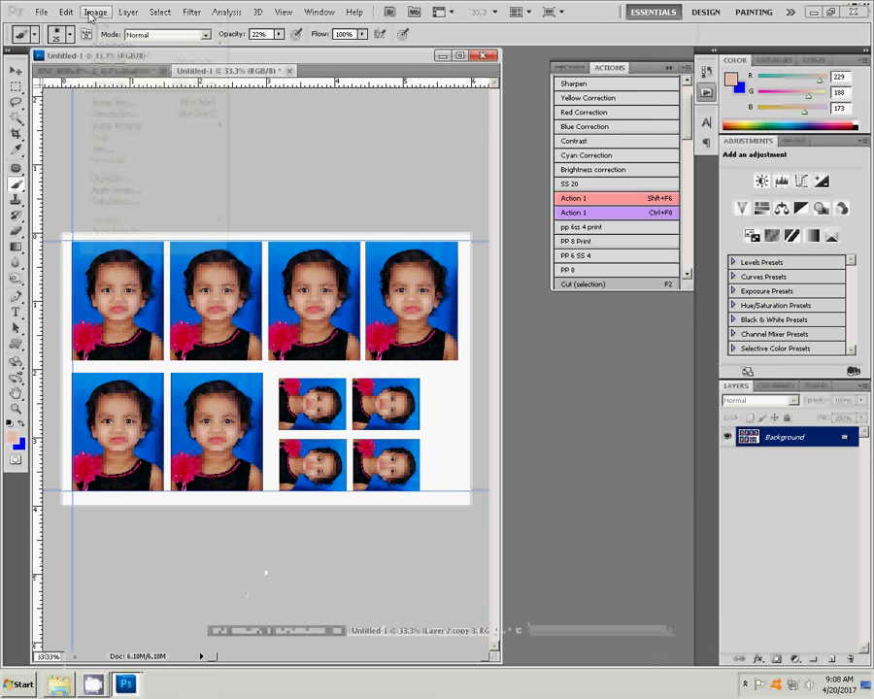
{"action": "left_click", "coordinate": [250, 137]}
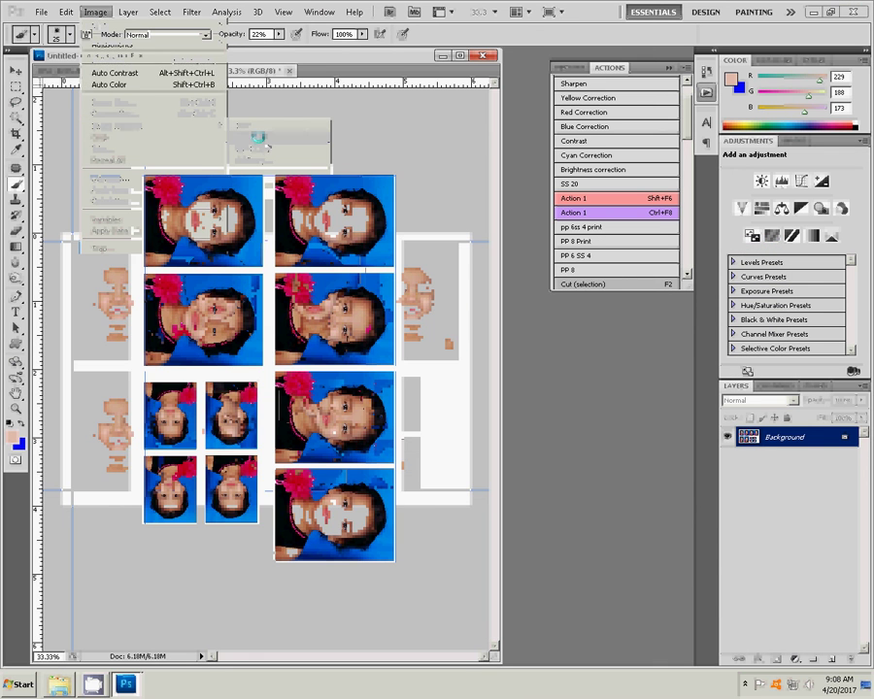
{"action": "left_click", "coordinate": [42, 12]}
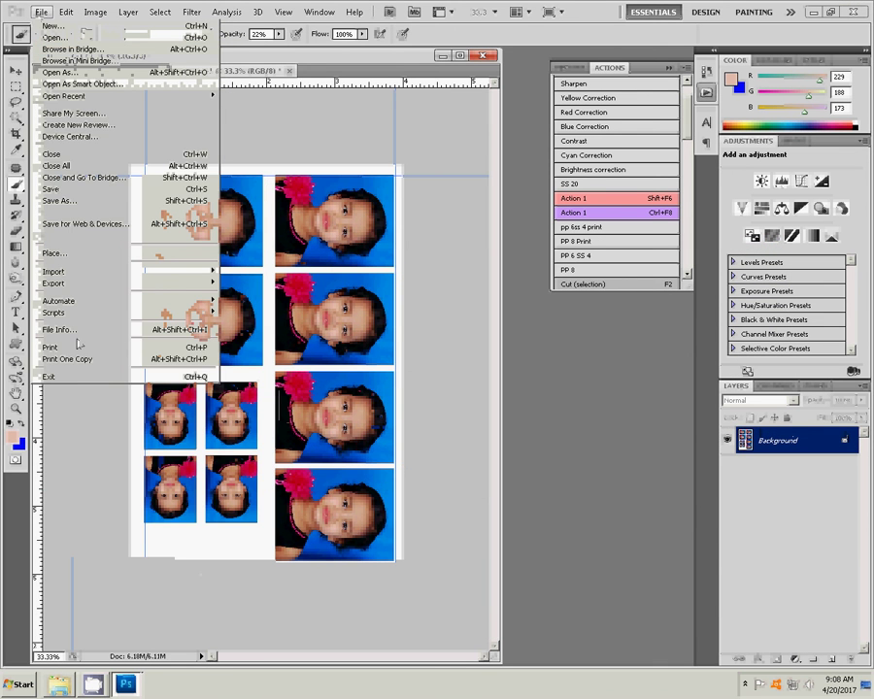
{"action": "left_click", "coordinate": [66, 361]}
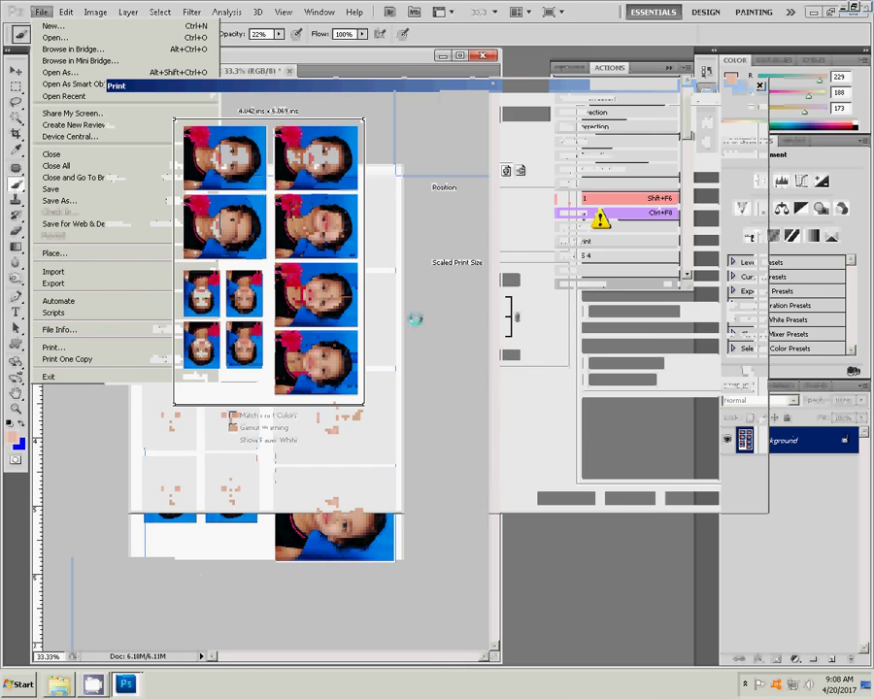
{"action": "left_click", "coordinate": [453, 281]}
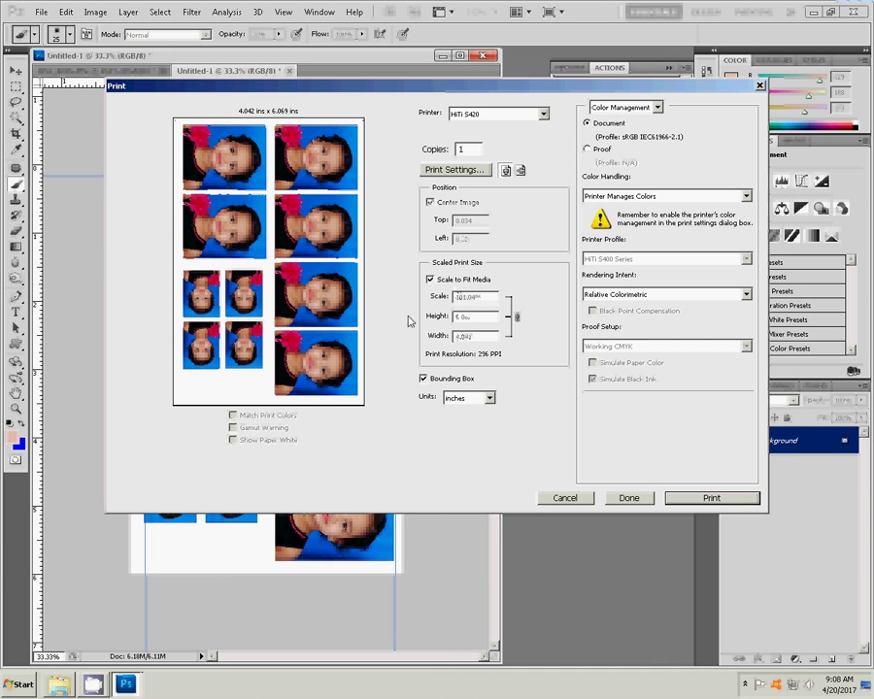
{"action": "left_click", "coordinate": [712, 499]}
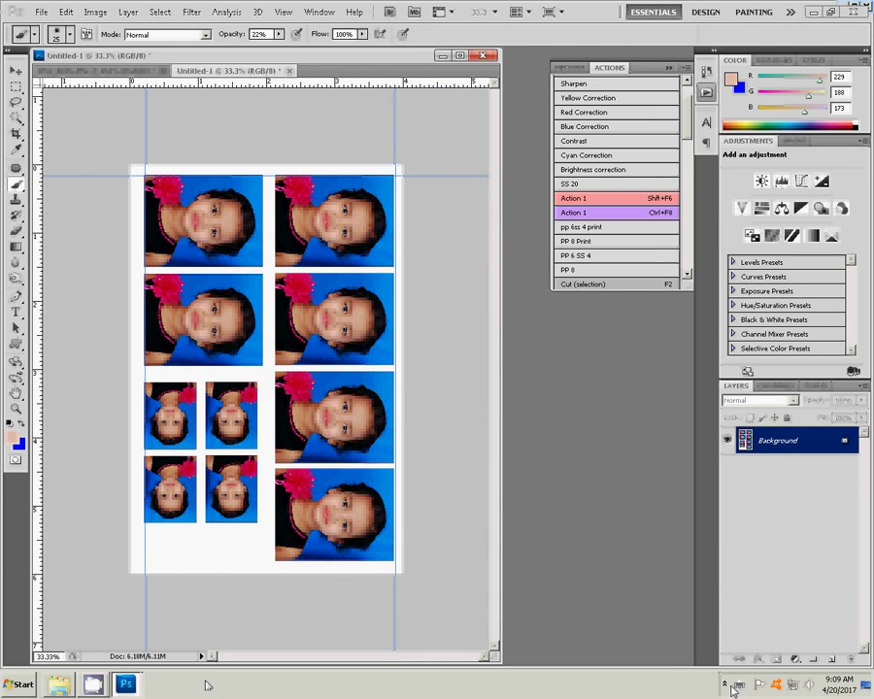
{"action": "left_click", "coordinate": [730, 687]}
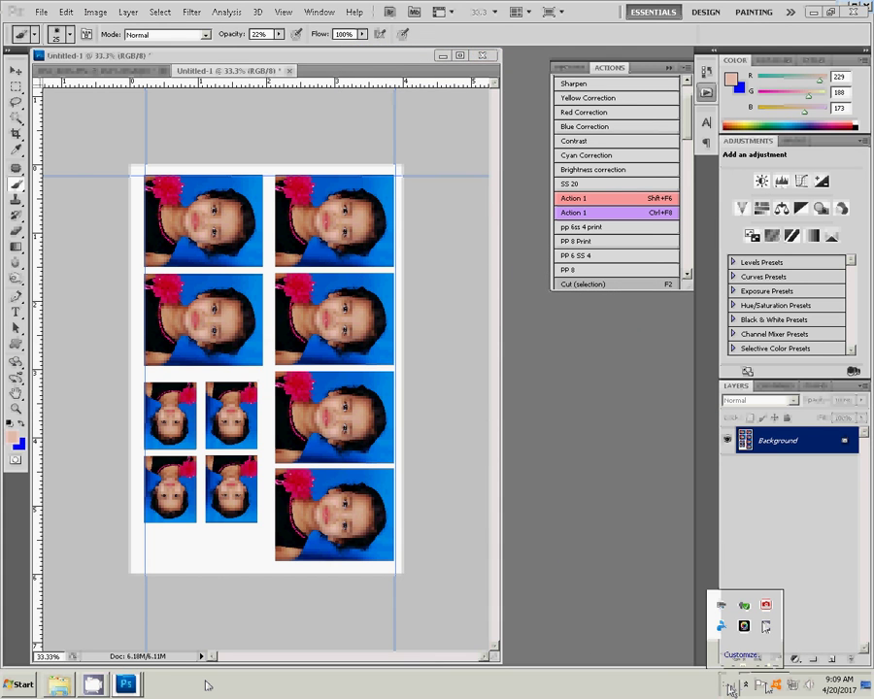